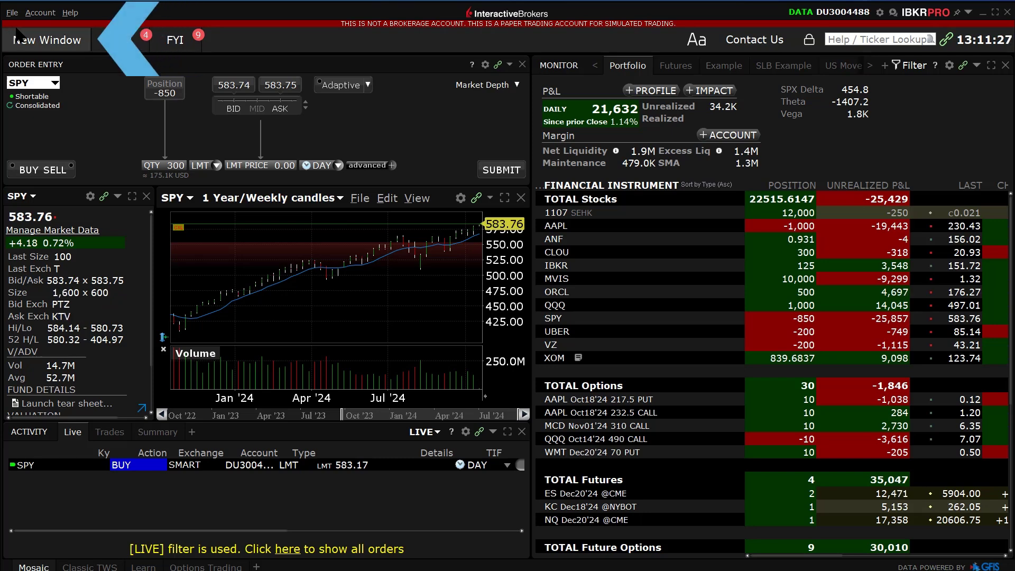
# Show the New Window list of tools and windows in the Mosaic workspace.
pyautogui.click(32, 45)
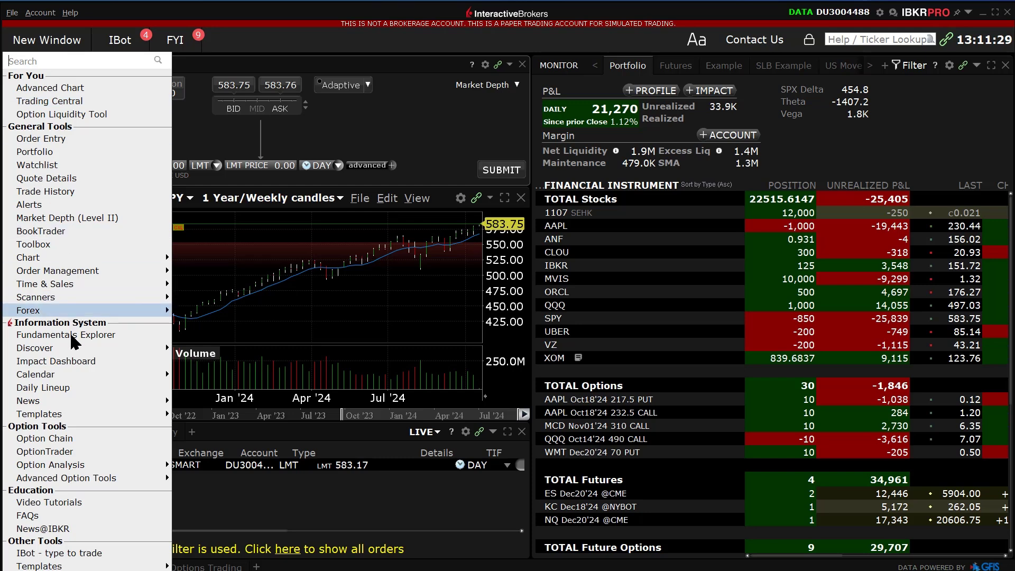
# Launch Option Analytics from Option Analysis > Interactive Analytics, showing SPY Greeks with empty Call and Put charts.
pyautogui.moveTo(167, 465)
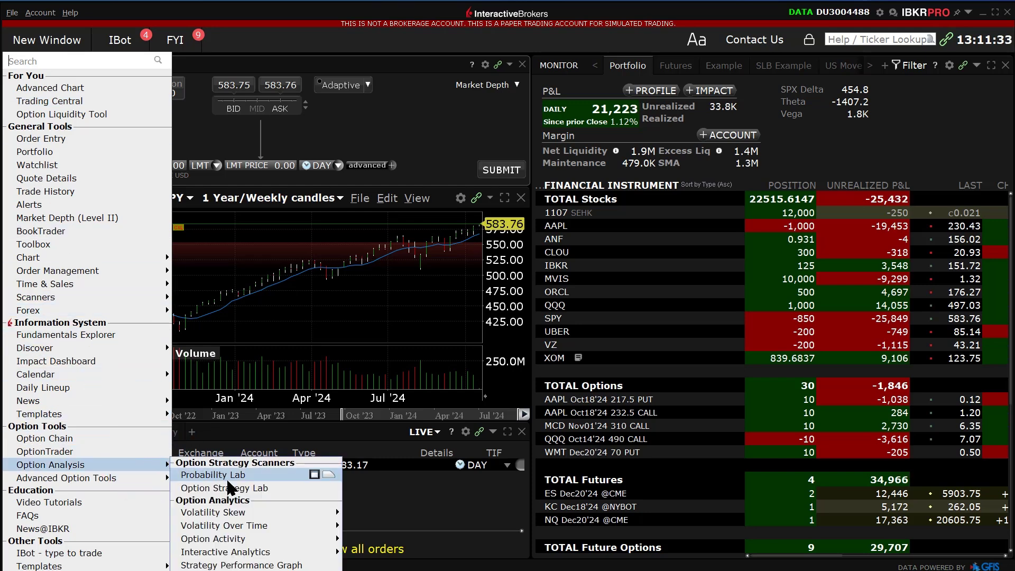
pyautogui.moveTo(288, 553)
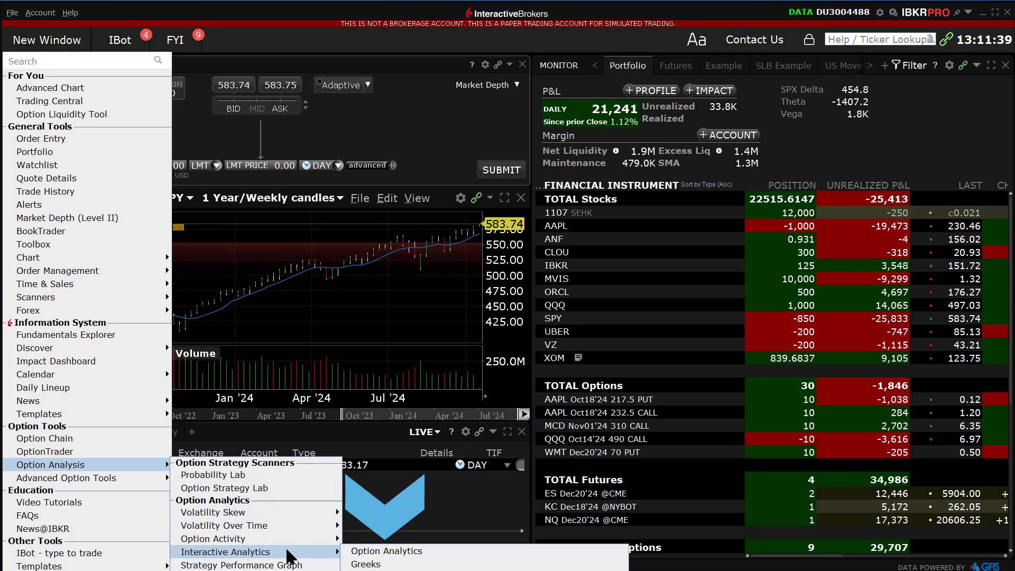
pyautogui.click(354, 553)
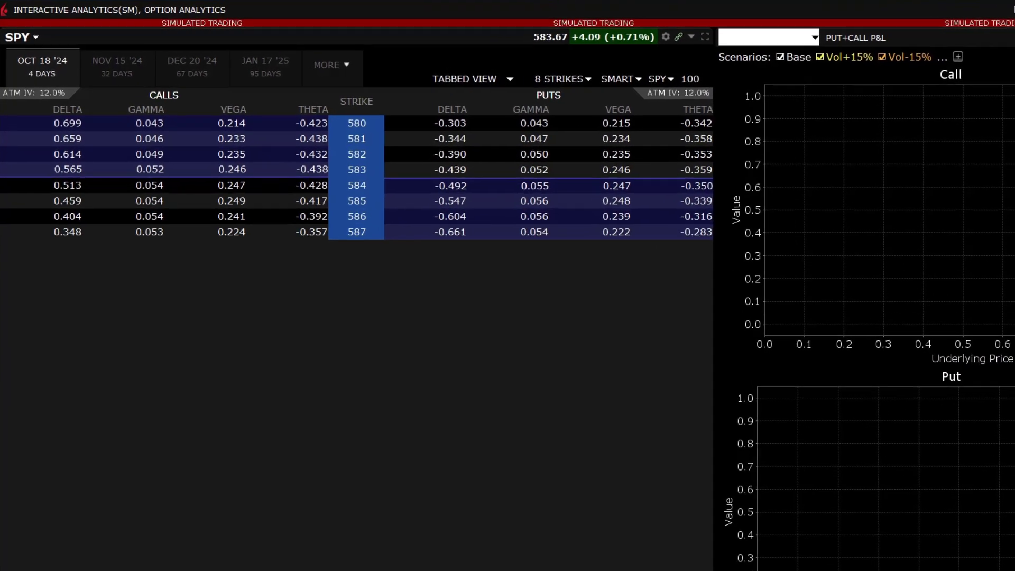
# Switch the underlying to IBKR stock (SMART).
pyautogui.click(18, 38)
pyautogui.write('I')
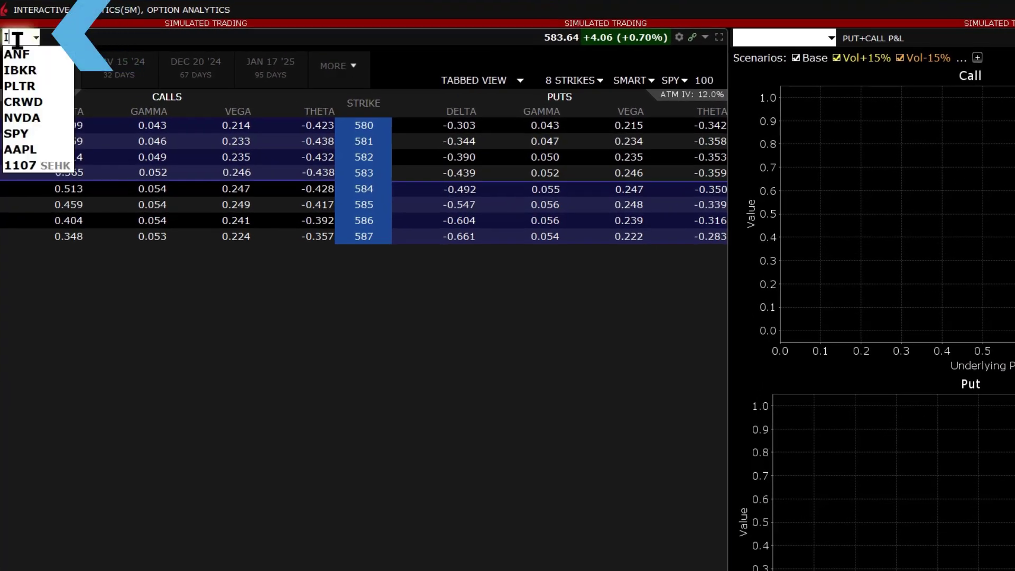
pyautogui.write('BKR')
pyautogui.press('Return')
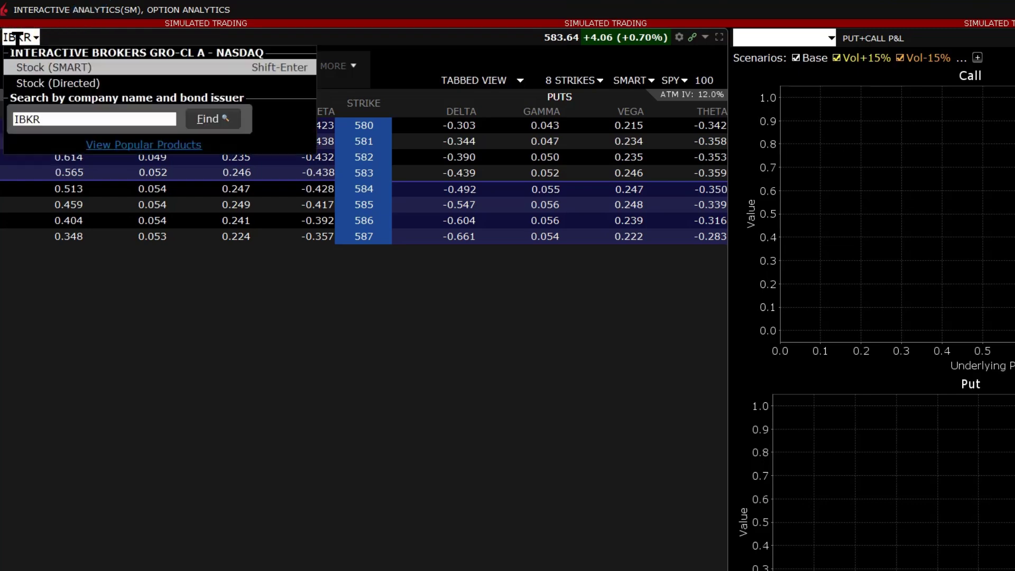
pyautogui.click(41, 67)
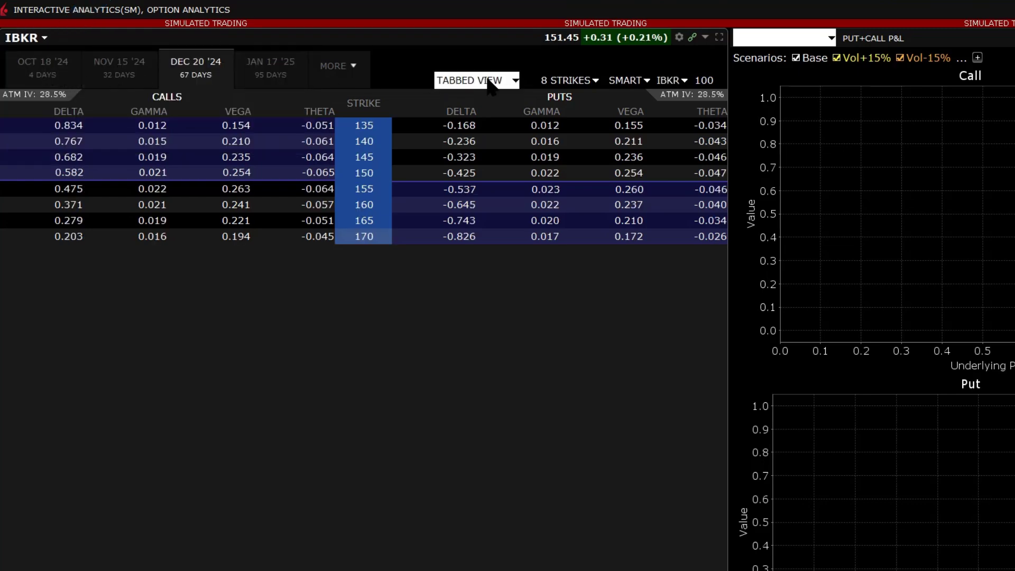
# Review the layout, strike and settings menus unchanged, then plot the IBKR Dec 20 '24 155 call and put.
pyautogui.click(514, 82)
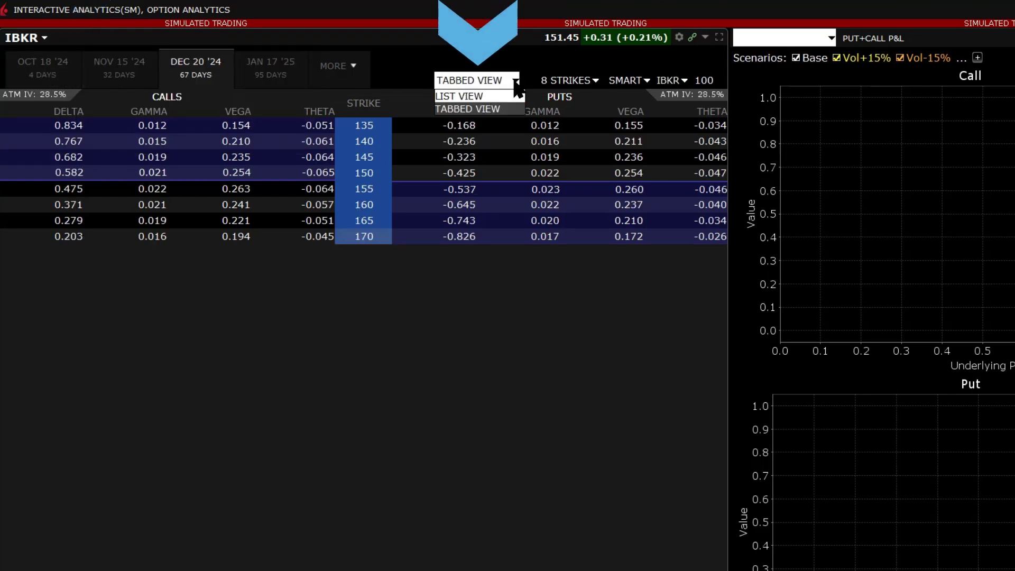
pyautogui.click(515, 84)
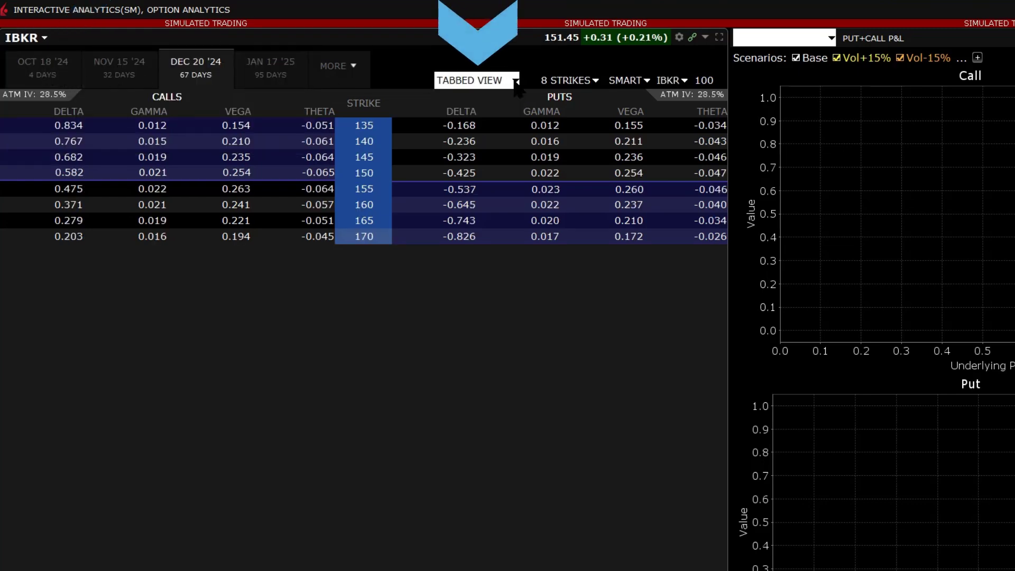
pyautogui.click(602, 92)
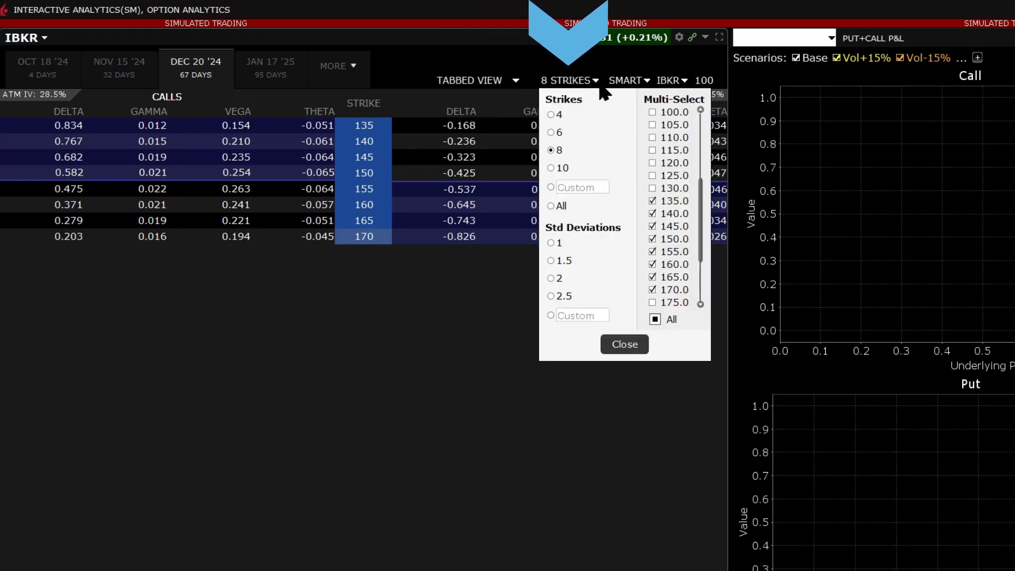
pyautogui.click(602, 85)
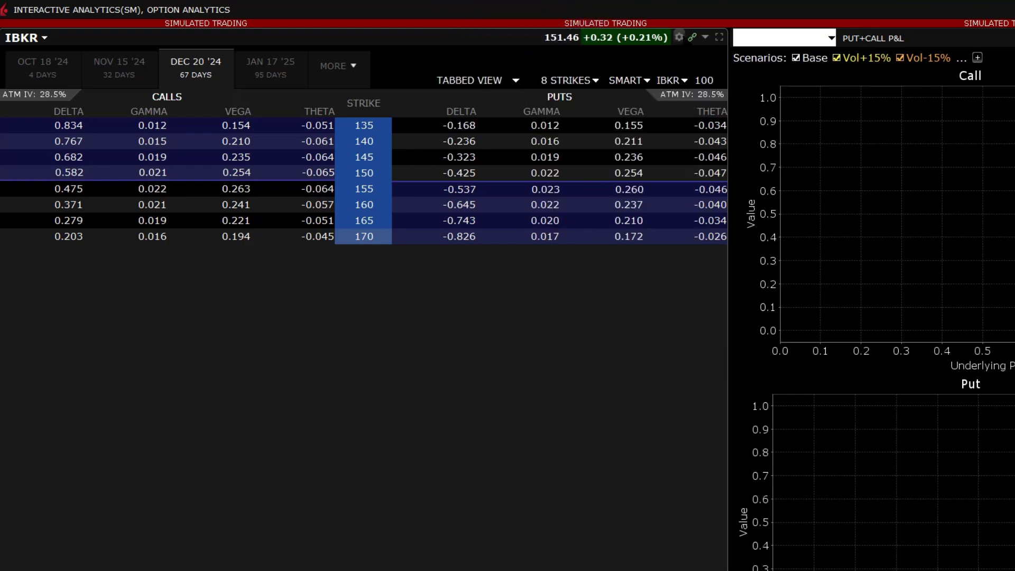
pyautogui.click(678, 37)
pyautogui.press('Escape')
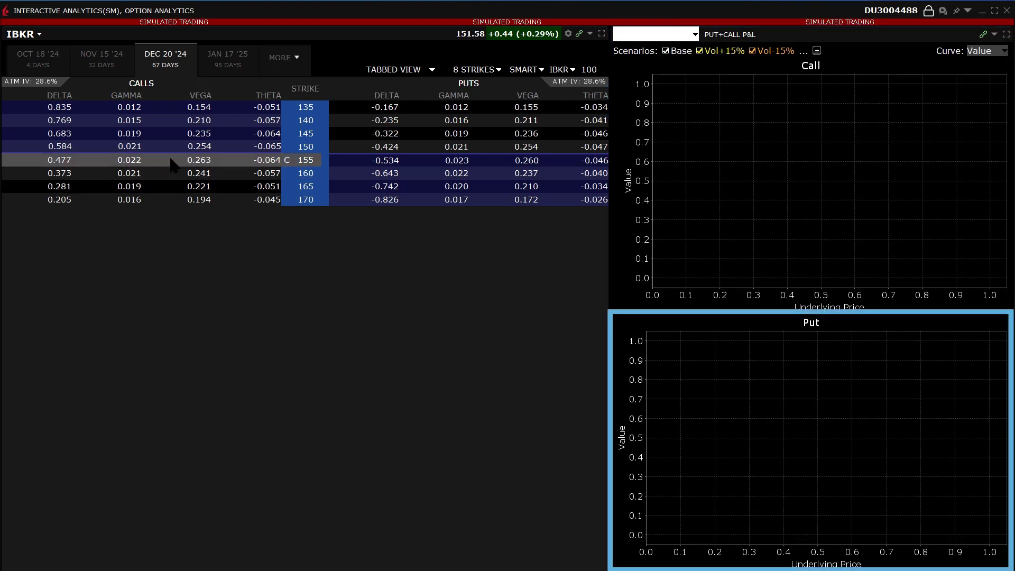
pyautogui.click(199, 160)
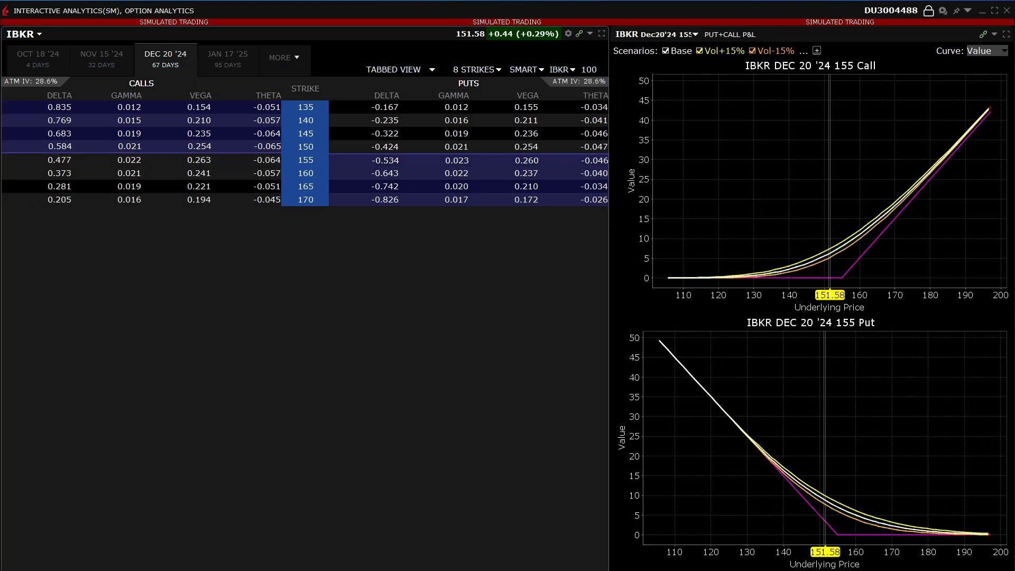
pyautogui.click(636, 34)
pyautogui.write('SPY')
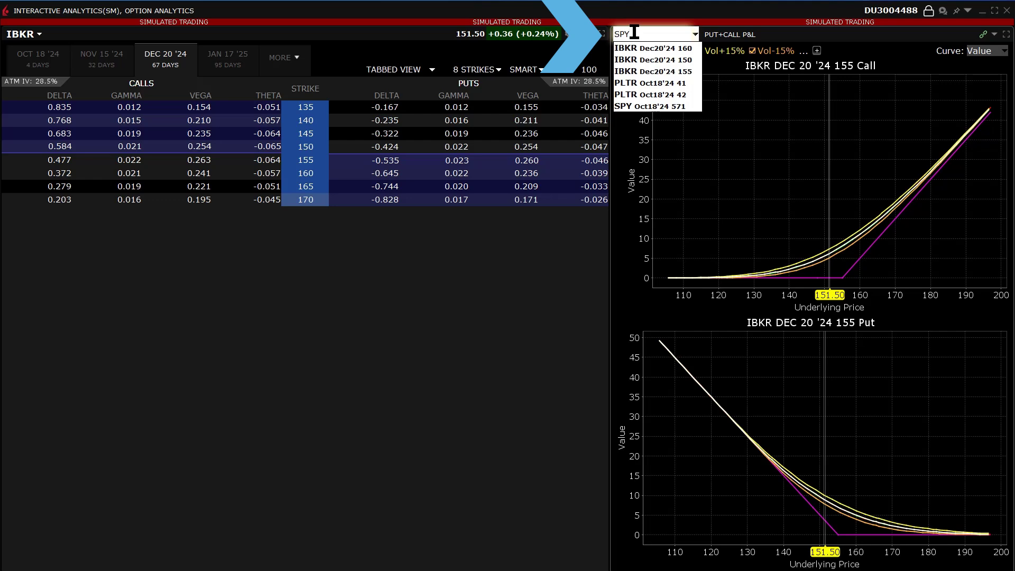
pyautogui.press('Return')
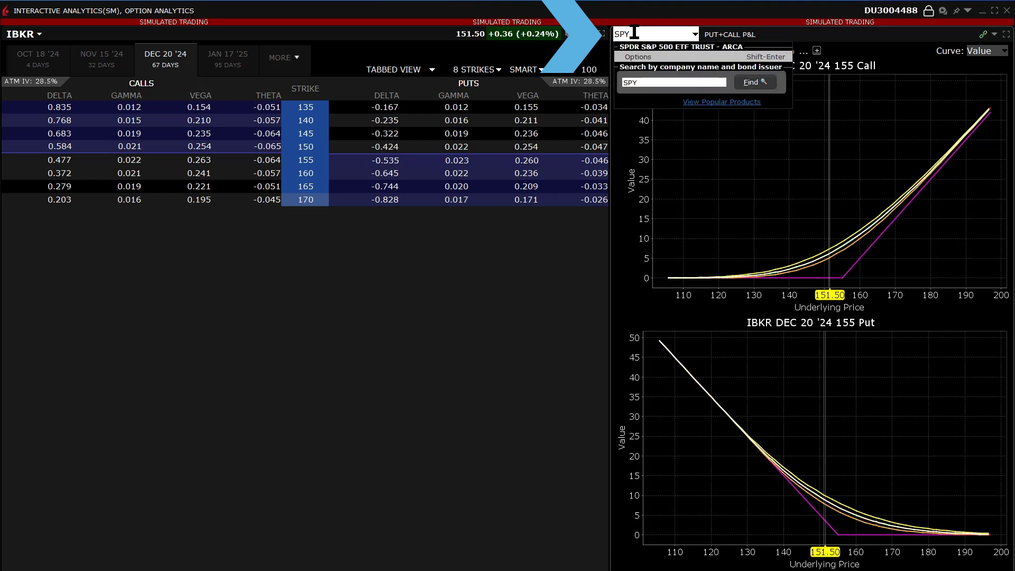
pyautogui.click(652, 58)
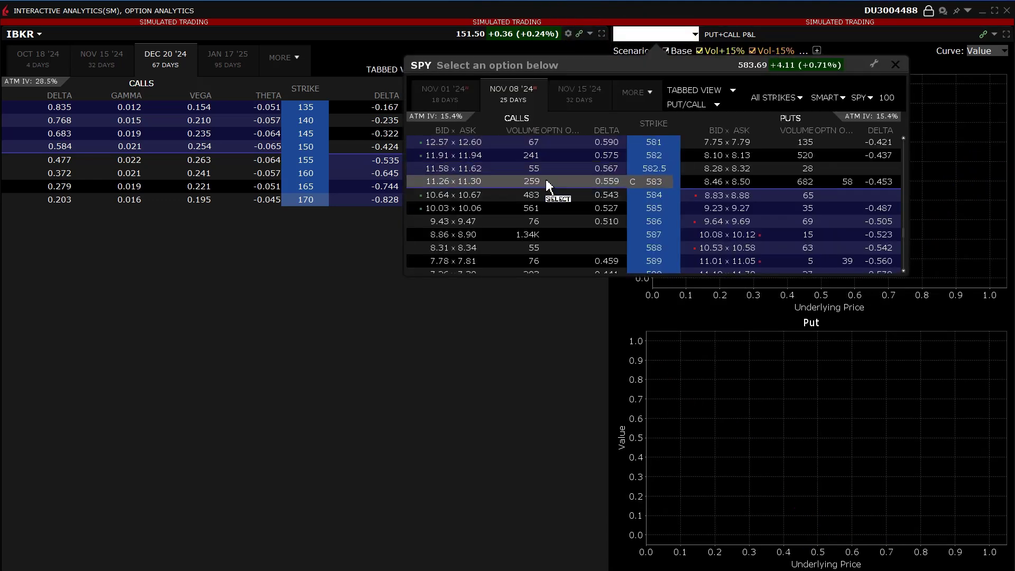
pyautogui.click(542, 208)
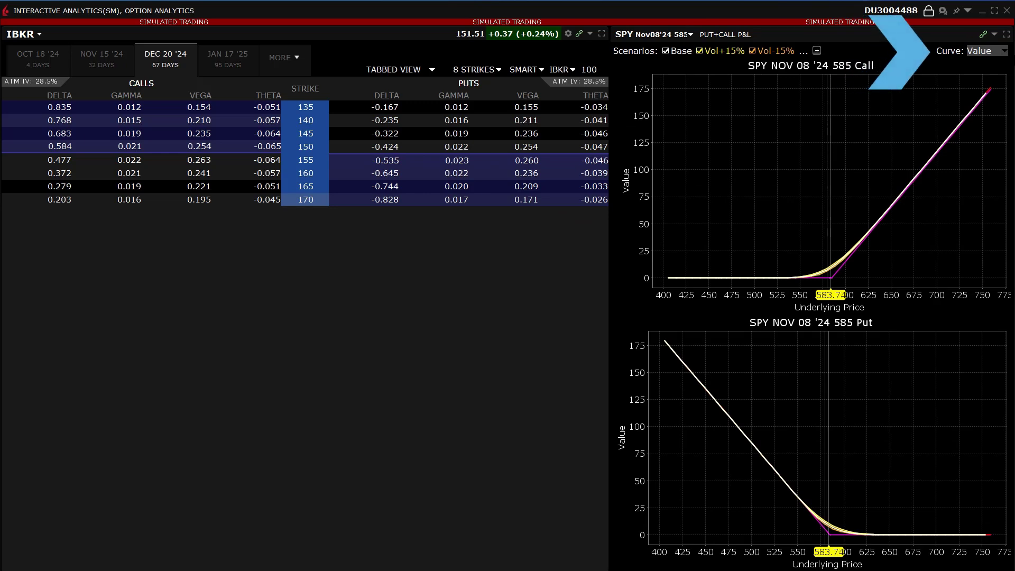
pyautogui.click(1002, 51)
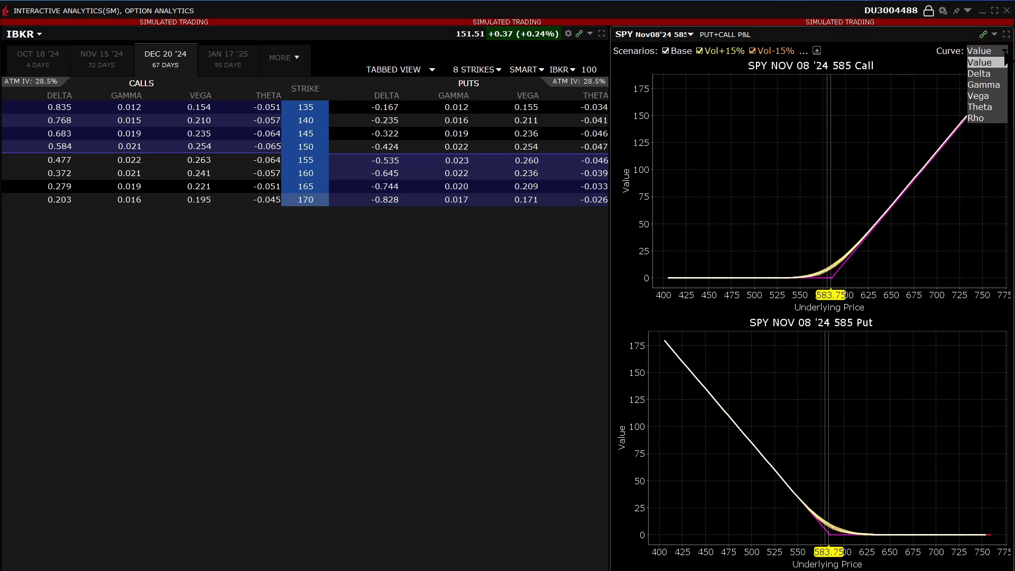
pyautogui.click(1004, 63)
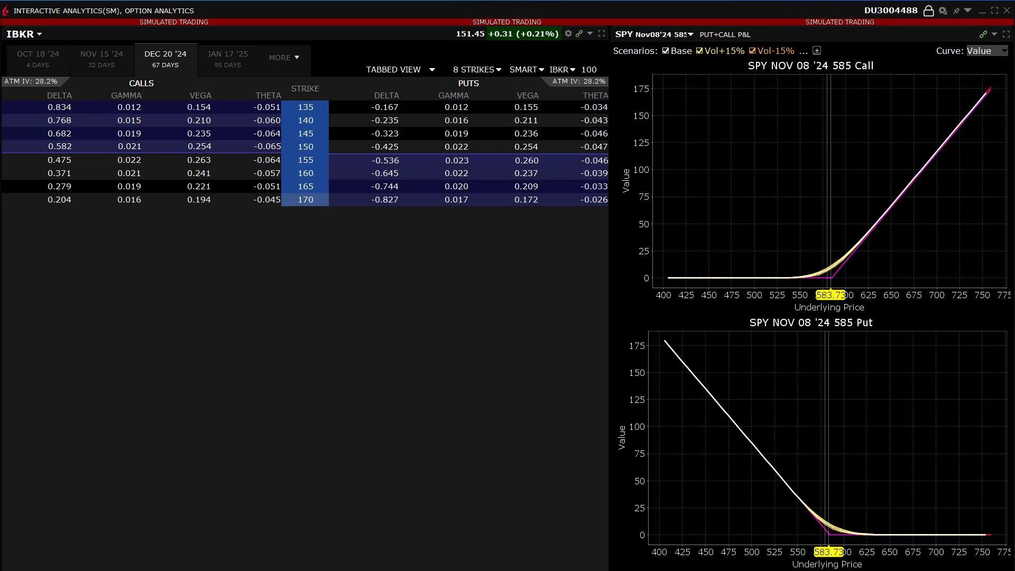
# Add an October 24 custom date scenario to the SPY 585 Call and Put plots.
pyautogui.click(816, 51)
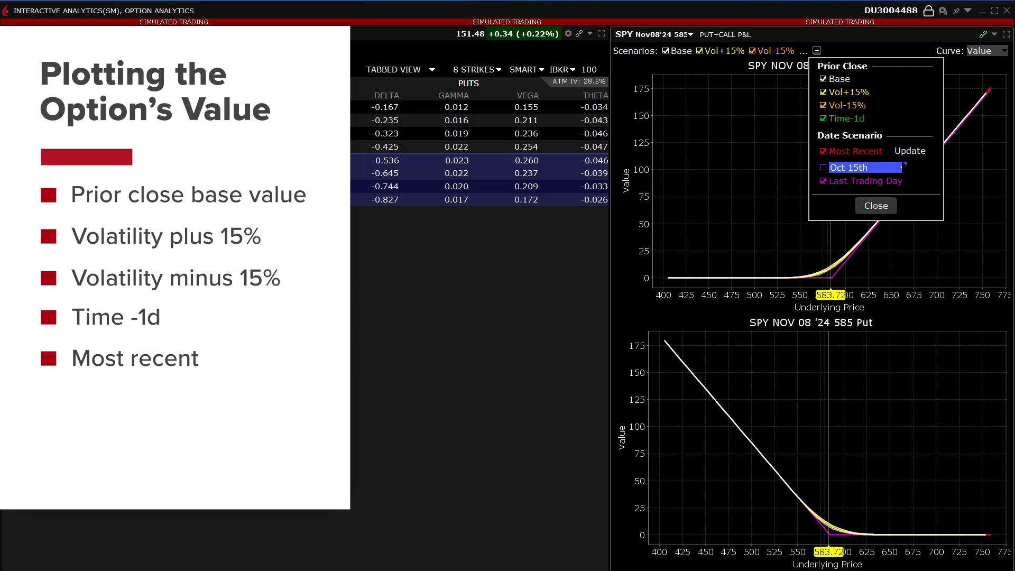
pyautogui.click(902, 167)
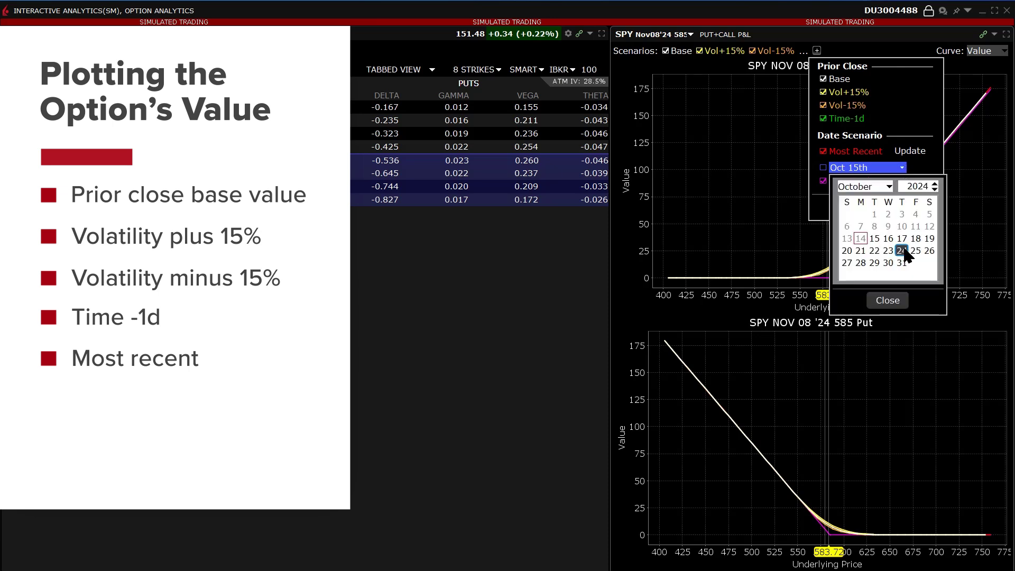
pyautogui.click(902, 250)
pyautogui.click(893, 299)
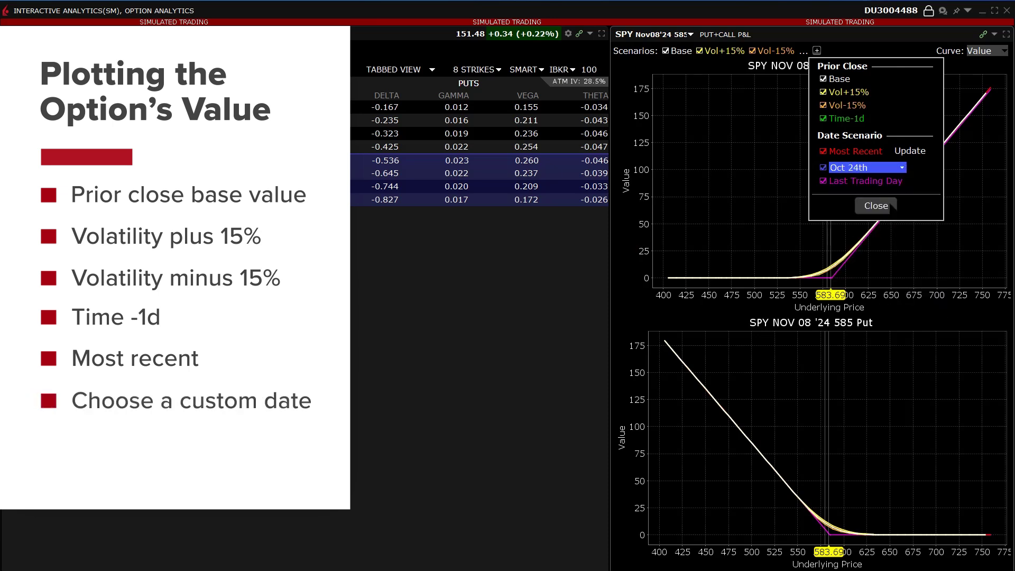
pyautogui.click(889, 209)
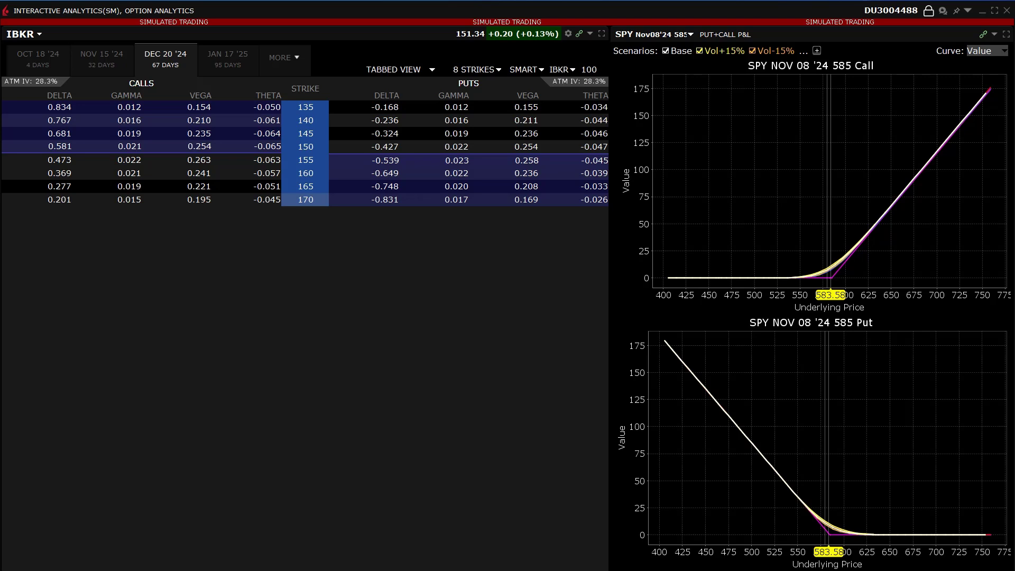
# Switch the SPY 585 call and put curves to Delta, then to Gamma.
pyautogui.click(985, 50)
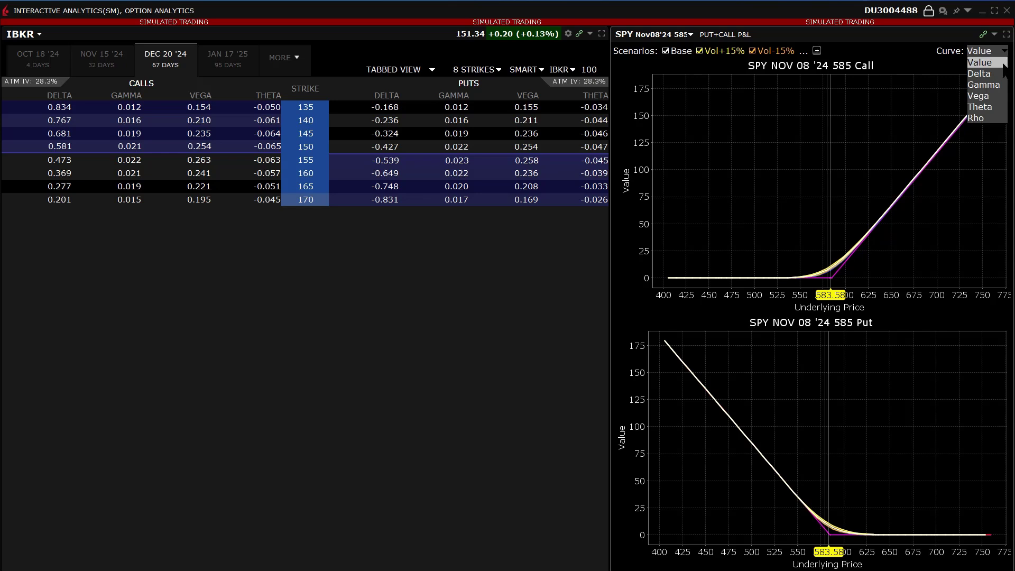
pyautogui.click(979, 74)
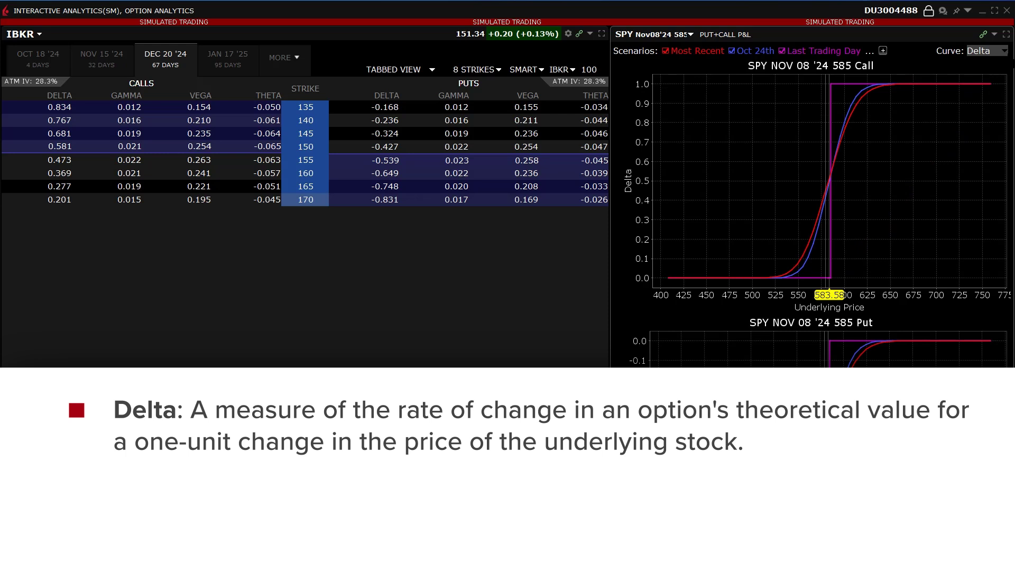
pyautogui.click(1003, 51)
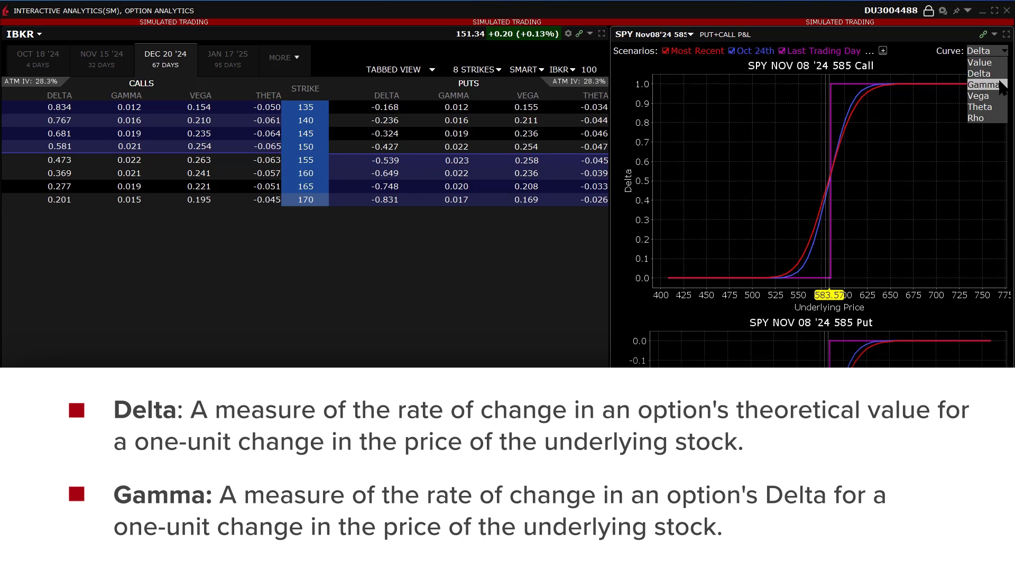
pyautogui.click(1001, 85)
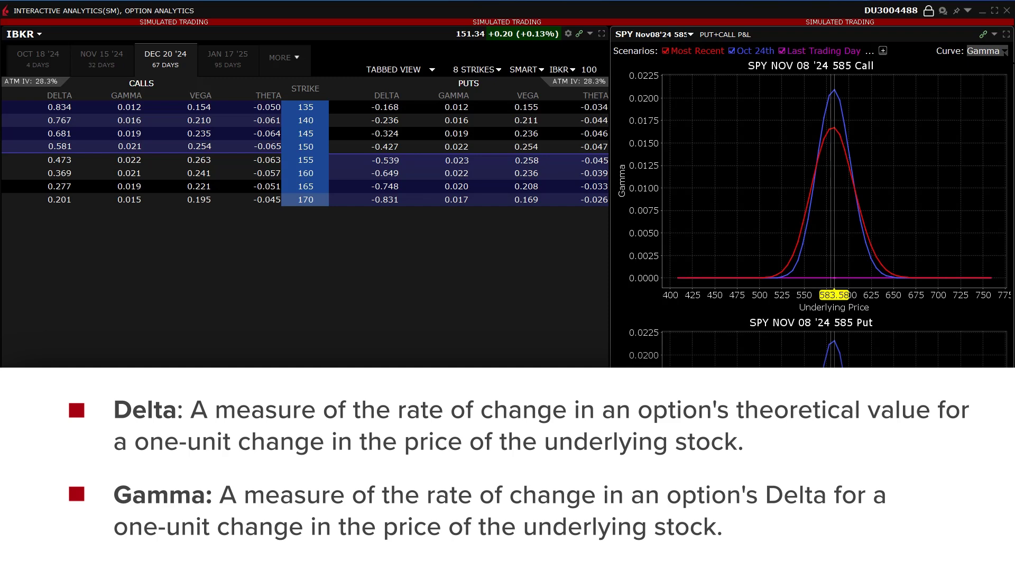
pyautogui.click(1003, 51)
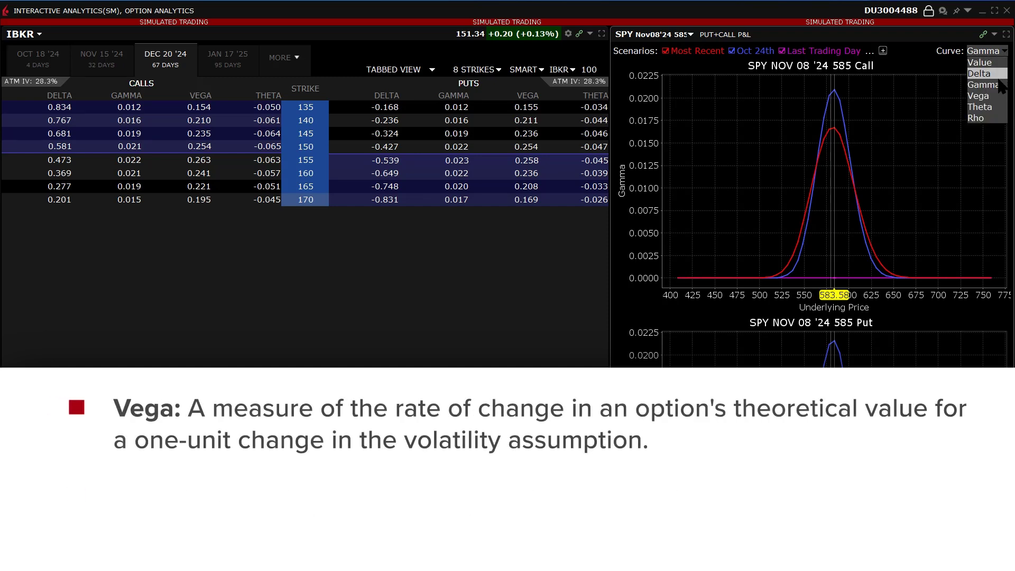
# Cycle the SPY 585 call and put curves through Vega and Theta, ending on Rho.
pyautogui.click(998, 96)
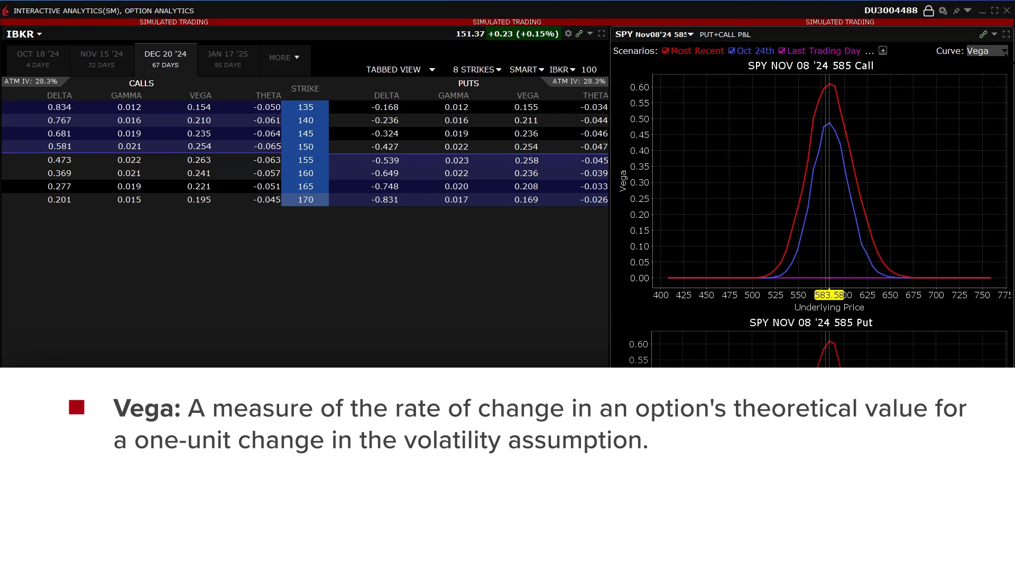
pyautogui.click(1003, 50)
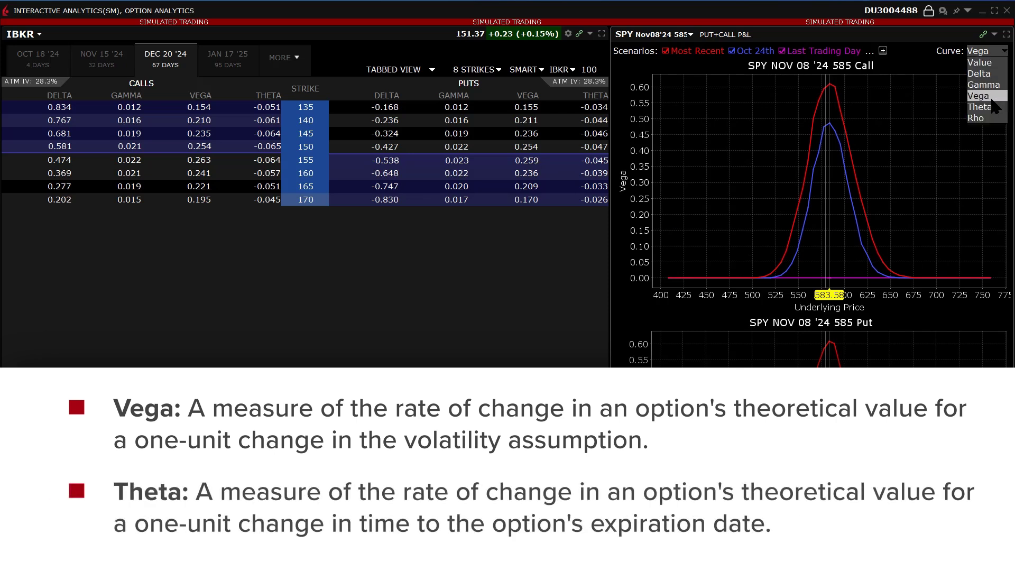
pyautogui.click(989, 106)
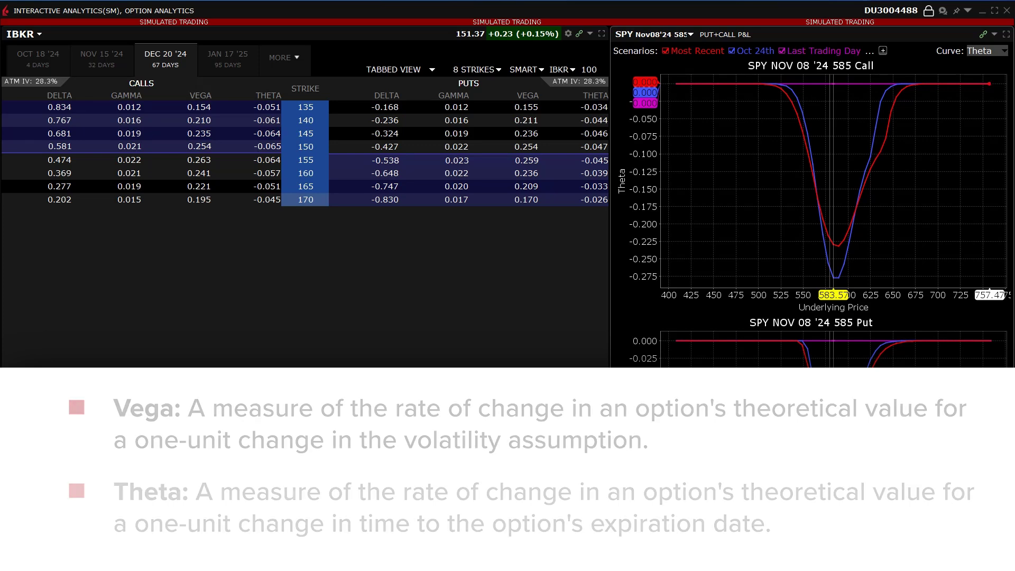
pyautogui.click(1003, 50)
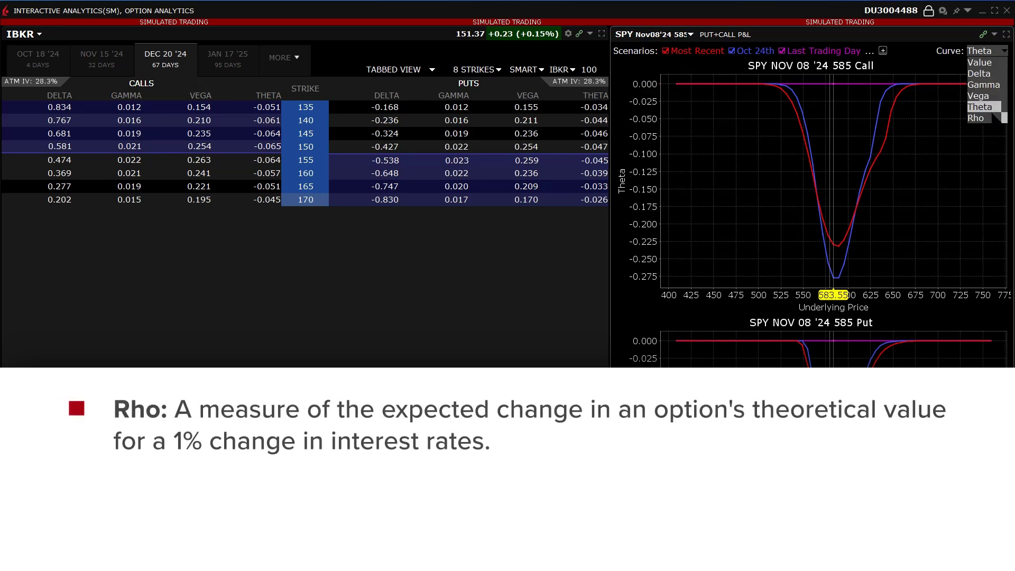
pyautogui.click(989, 118)
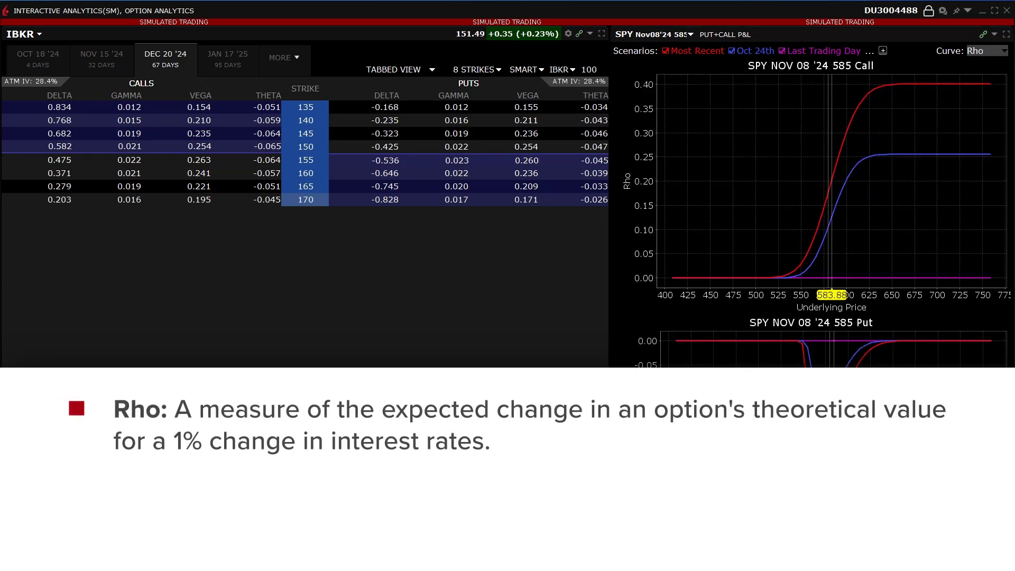